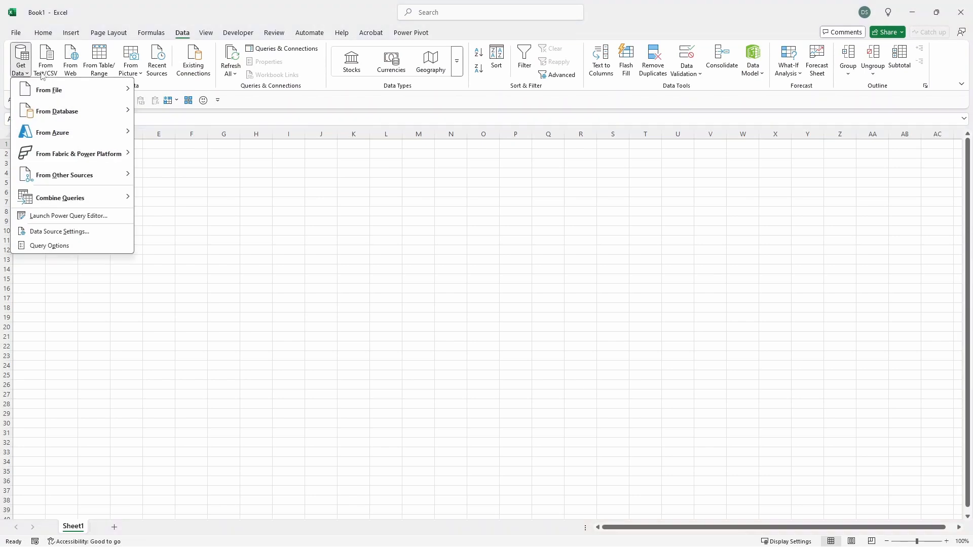
Step: Get data from the folder "2024 Monthly Sales - Same Table Names" using Combine & Load To
mouse_move(84, 89)
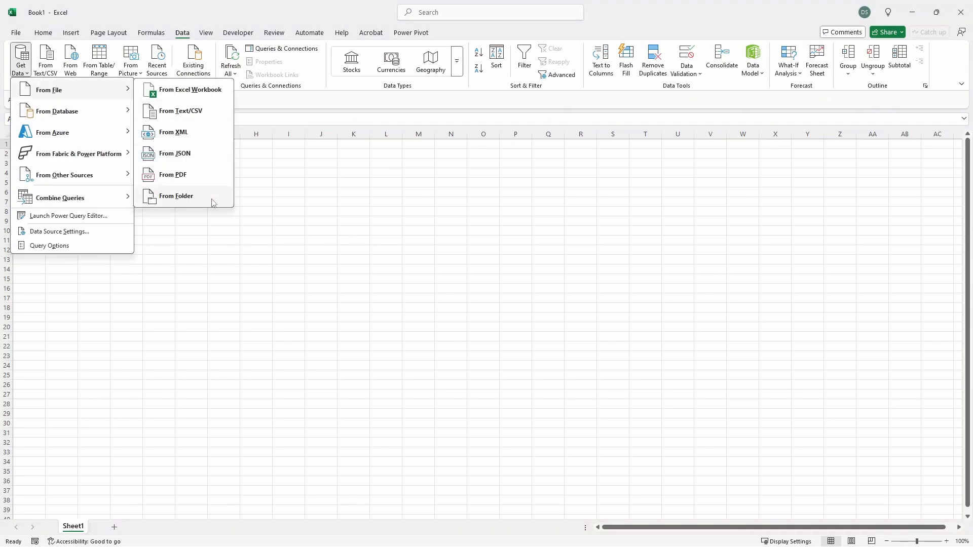
click(213, 195)
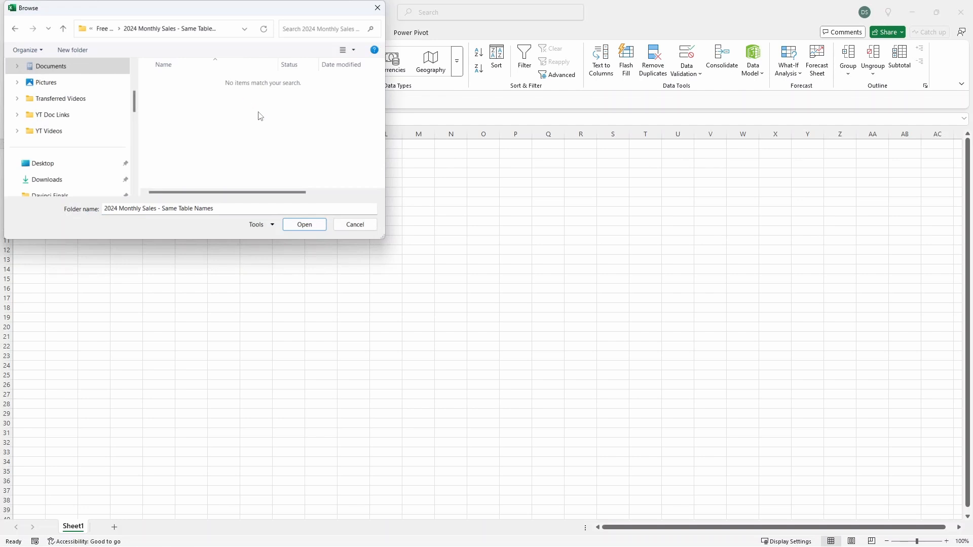
click(319, 226)
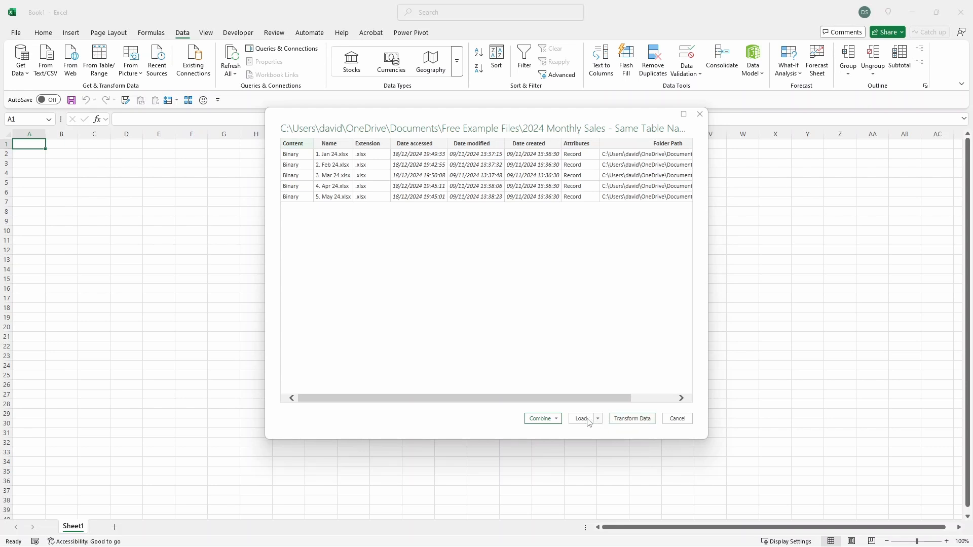
click(556, 418)
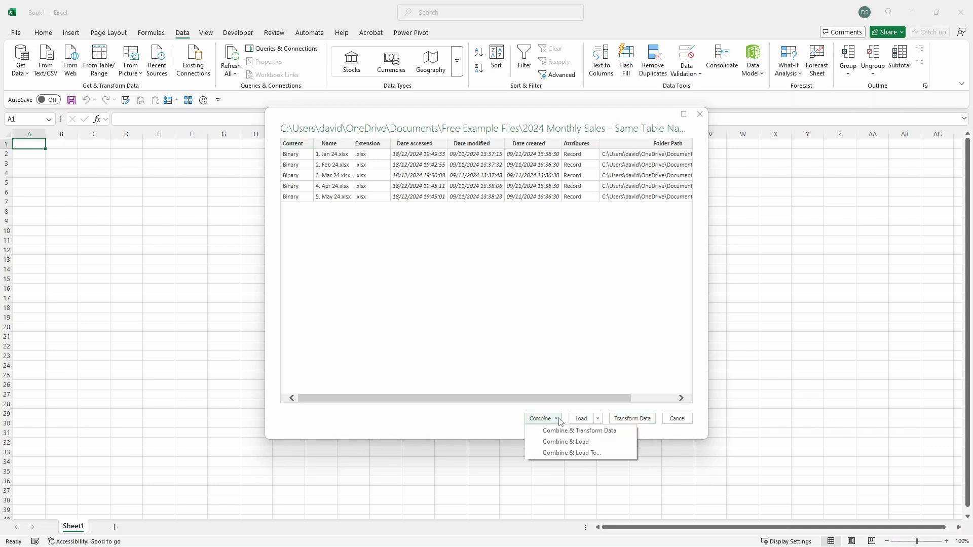
click(613, 458)
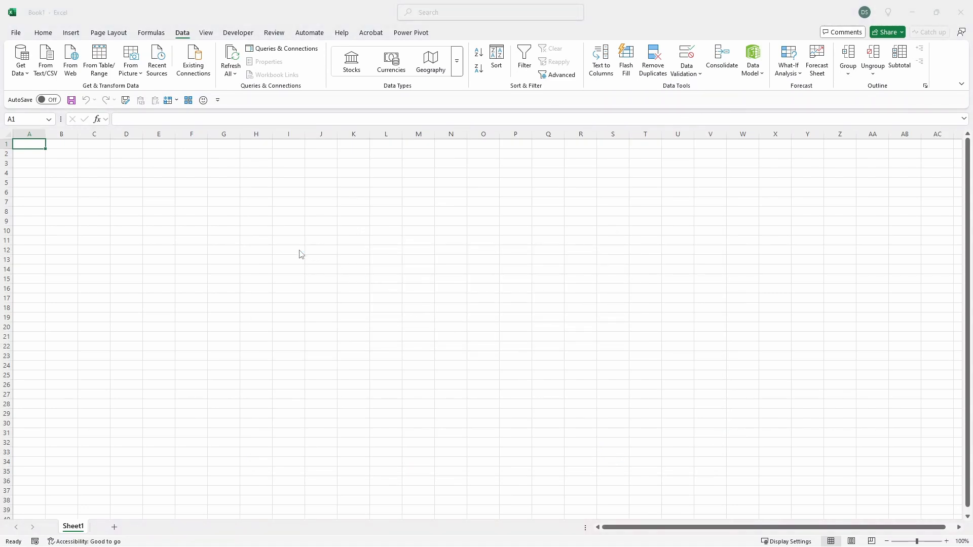
Step: Keep the first file as the sample and combine the Sales_Data table from each workbook
click(414, 148)
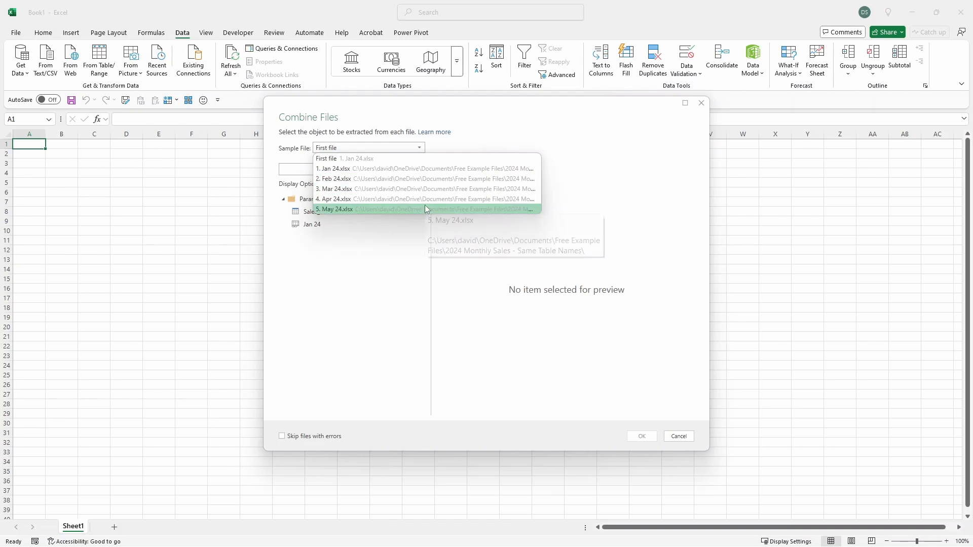
click(422, 149)
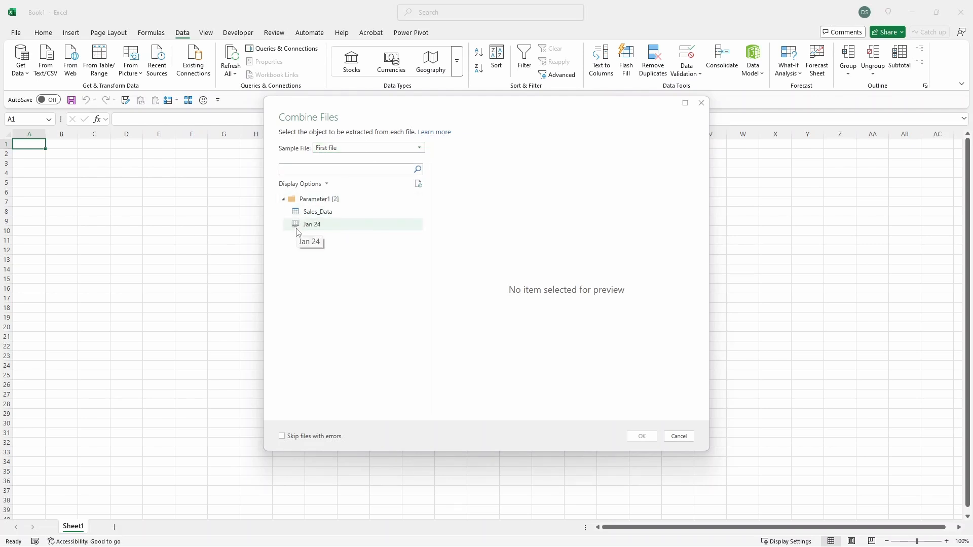
click(340, 214)
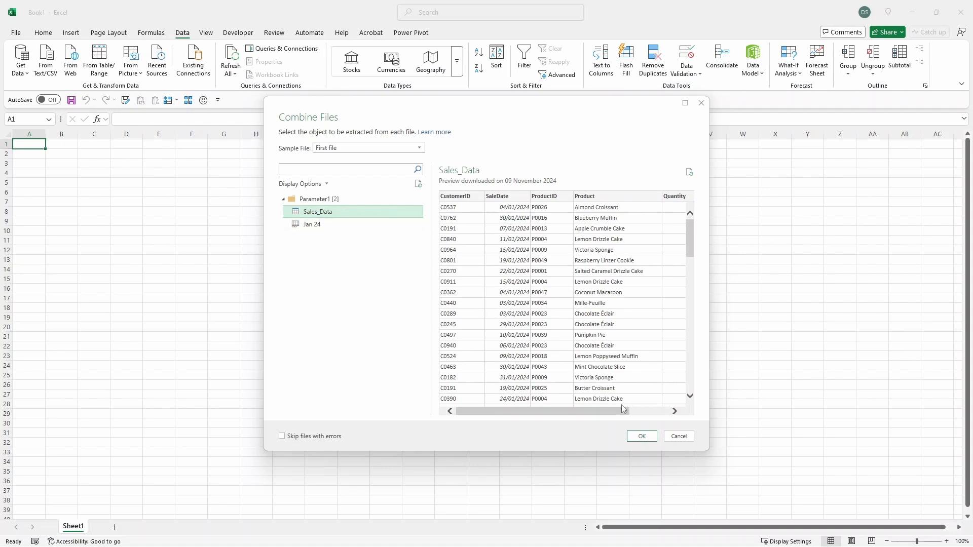
click(642, 437)
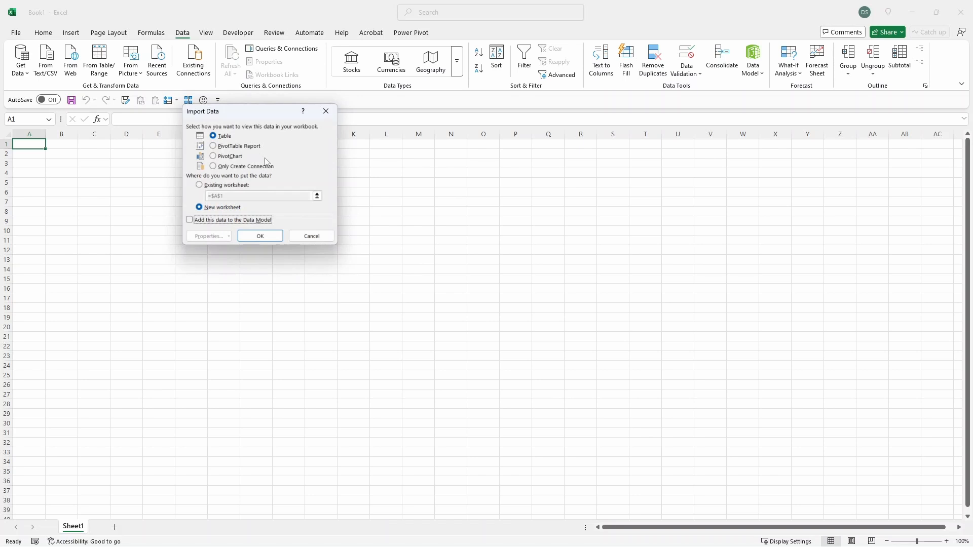
Step: Load the combined data as a PivotTable Report in the existing worksheet at cell A1
click(254, 147)
click(226, 186)
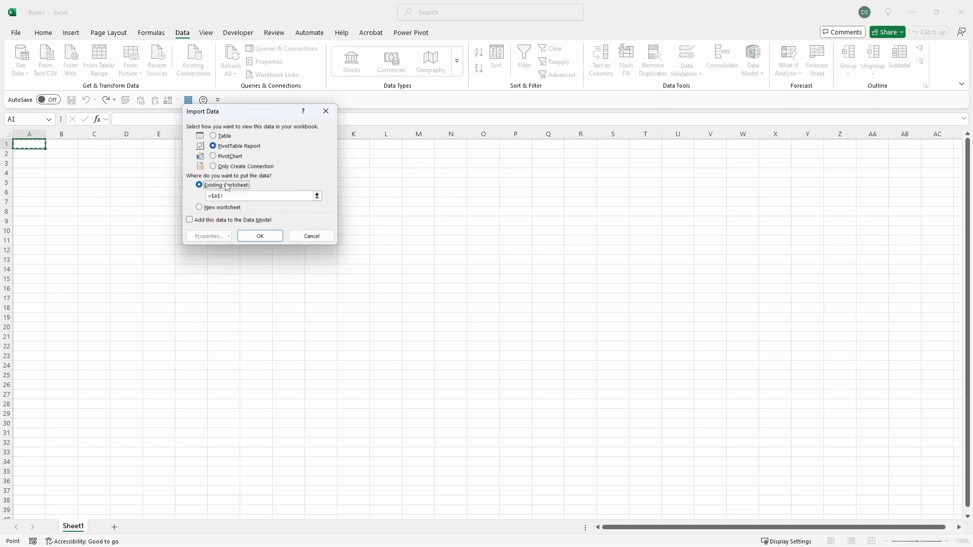
click(259, 236)
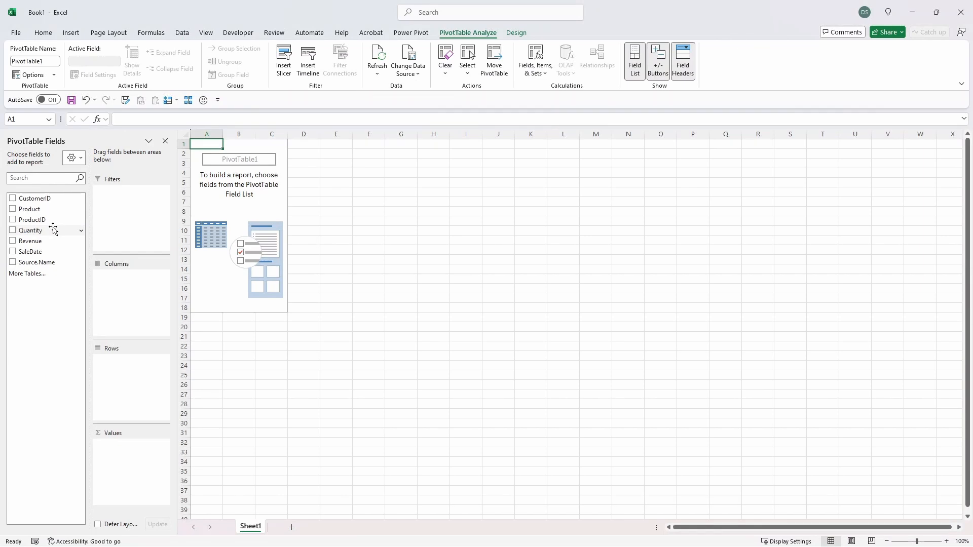
Step: Put SaleDate in the PivotTable's rows and Revenue in its values, and give the revenue figures the Accounting format
drag(38, 251, 119, 366)
drag(31, 262, 131, 454)
click(268, 147)
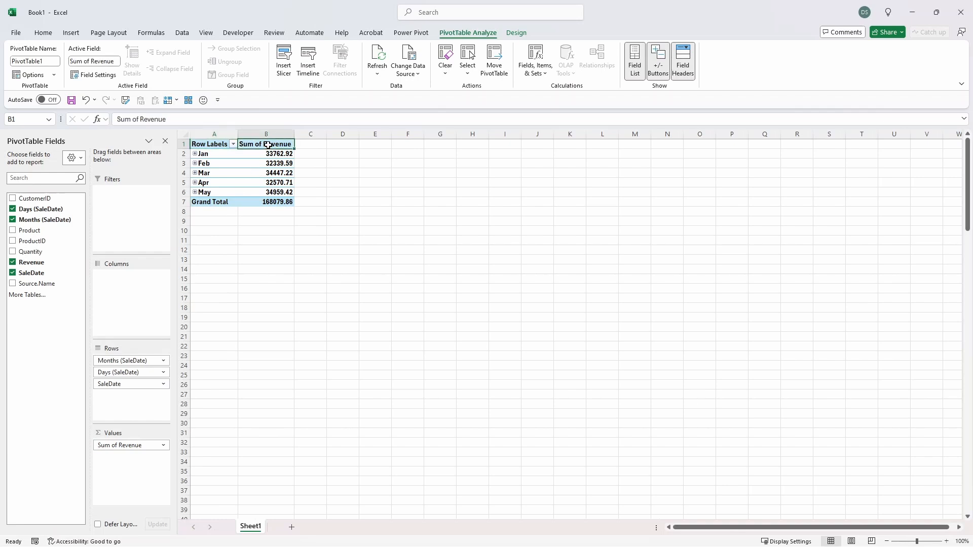
click(268, 146)
key(alt)
key(h)
key(a)
key(n)
Step: Refresh the monthly revenue PivotTable from its source folder
click(282, 172)
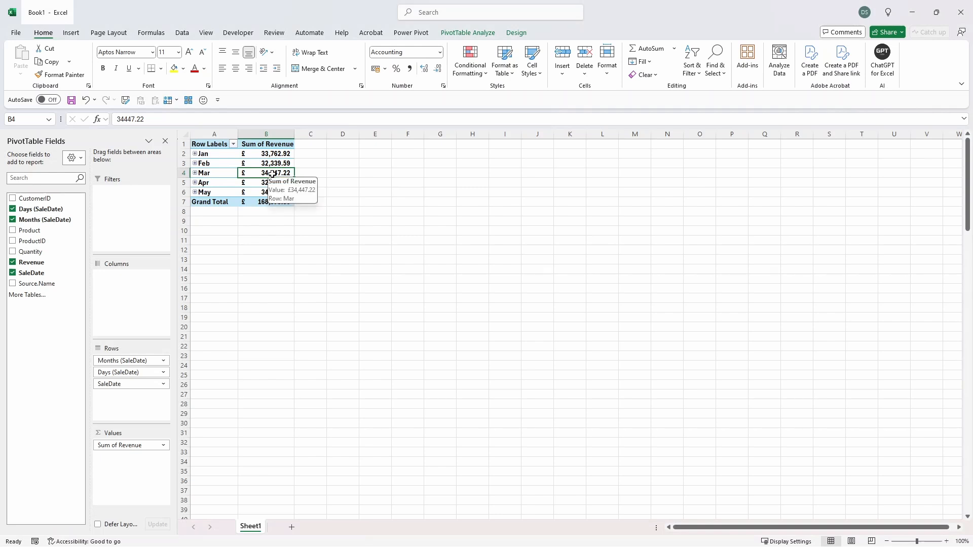
right_click(273, 176)
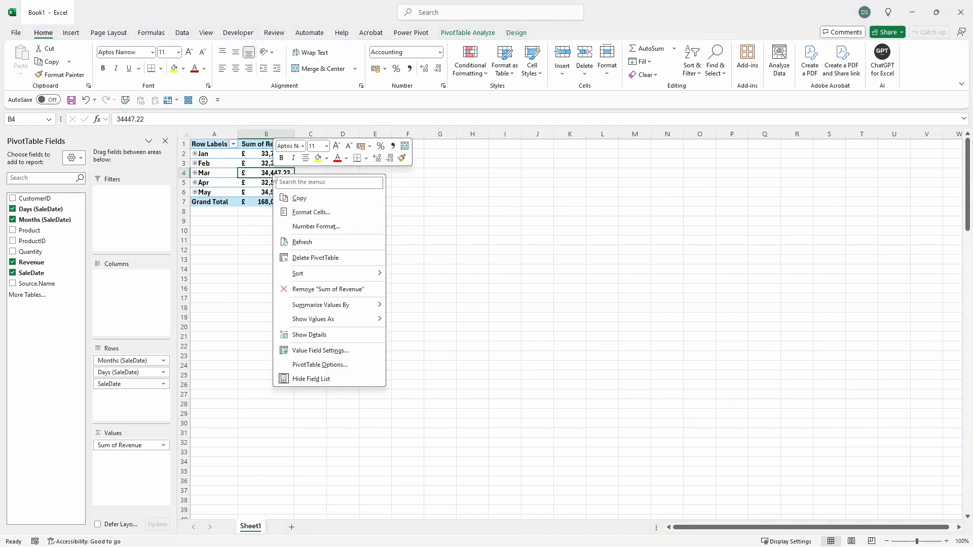
click(315, 242)
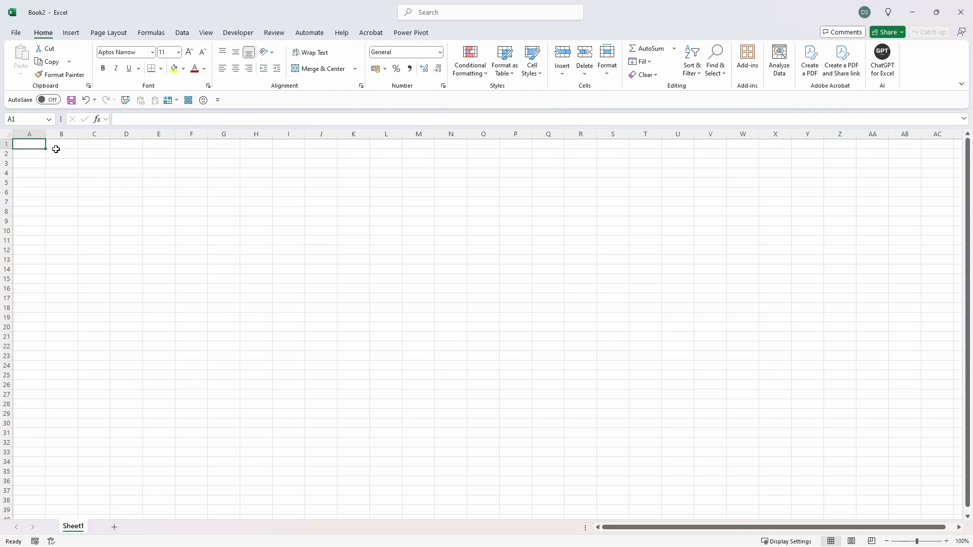
Step: In the new workbook, connect to the folder "2024 Monthly Sales - Different Table Names" and open it for transformation in Power Query Editor
click(187, 34)
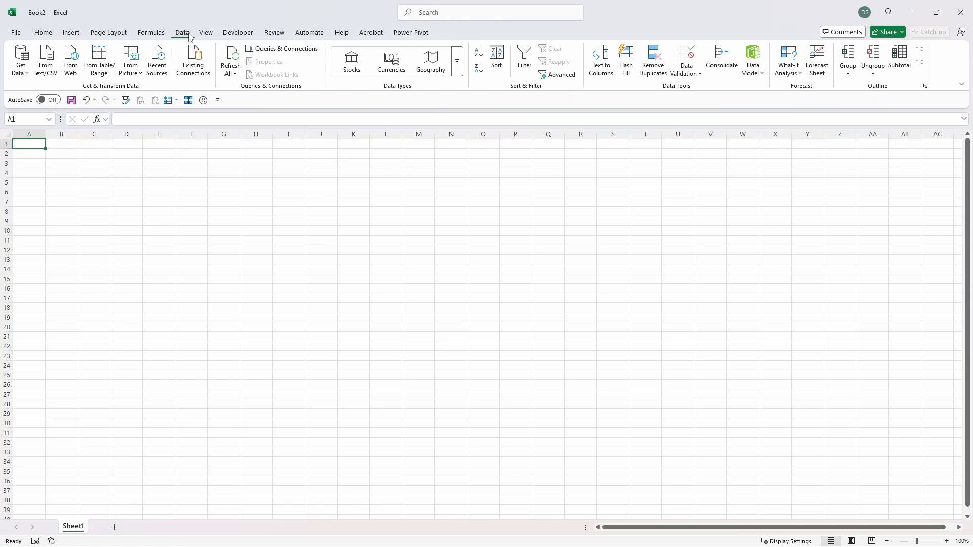
click(23, 69)
mouse_move(92, 95)
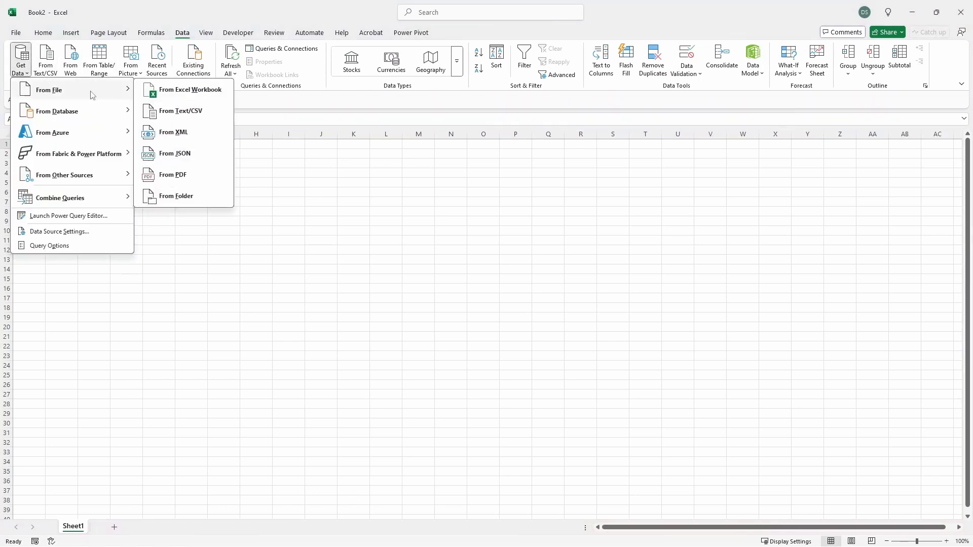
click(206, 196)
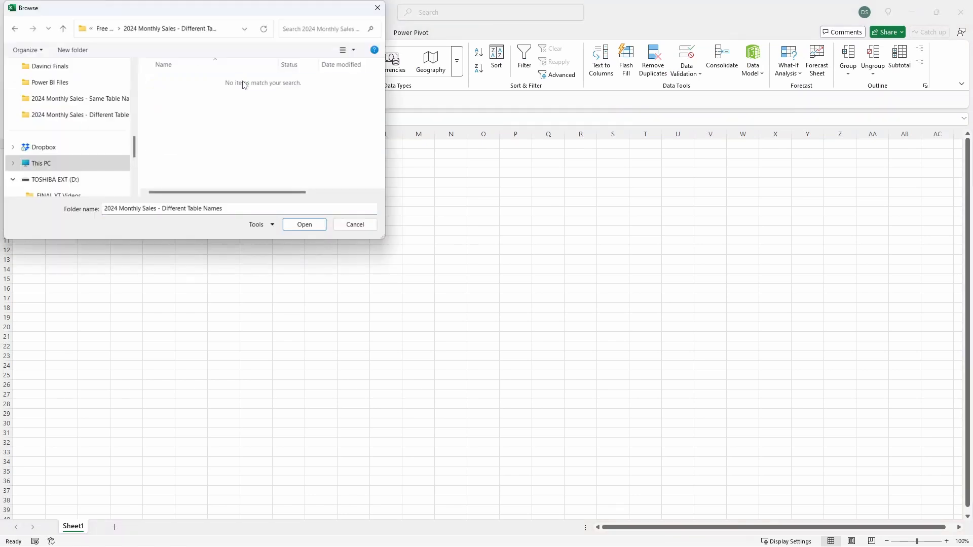
click(304, 223)
click(629, 418)
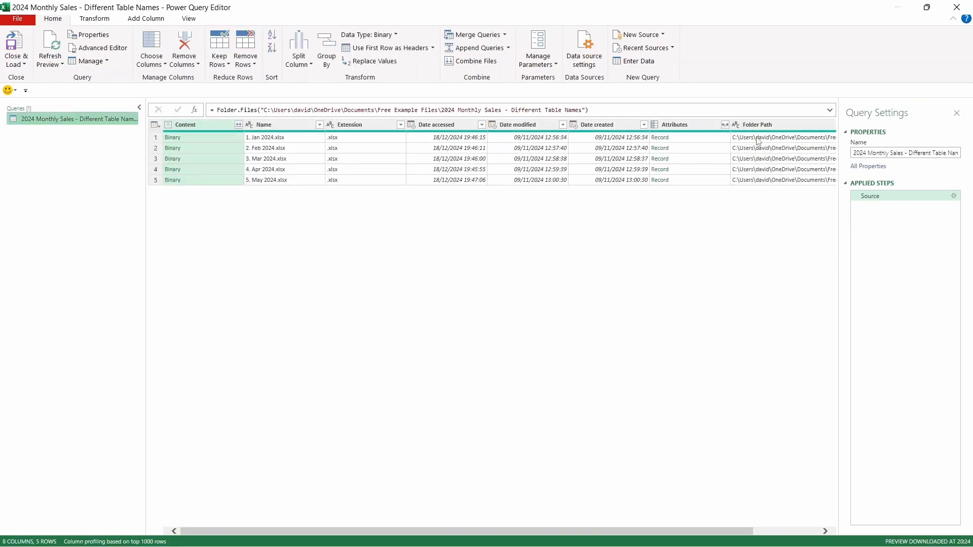
Step: Remove all columns except Content from the folder query
click(215, 128)
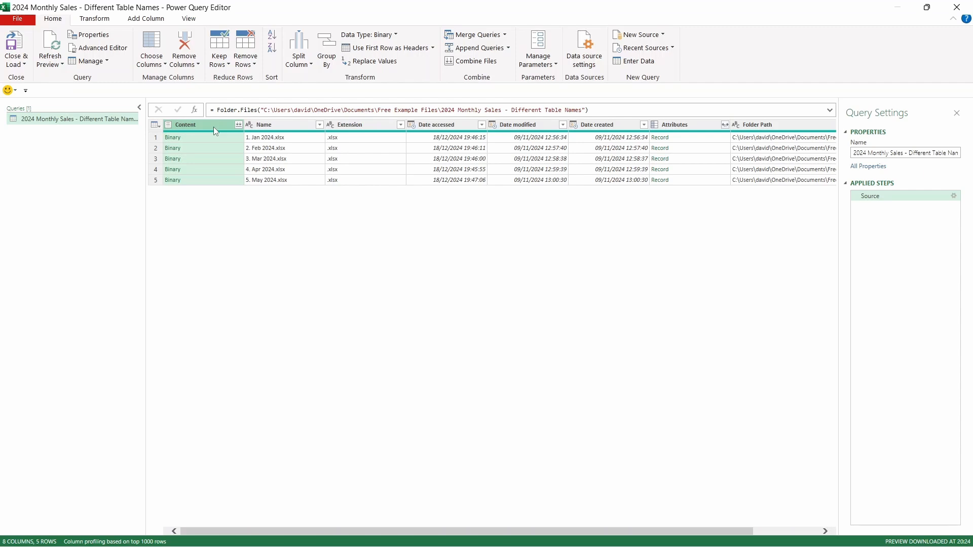
right_click(214, 127)
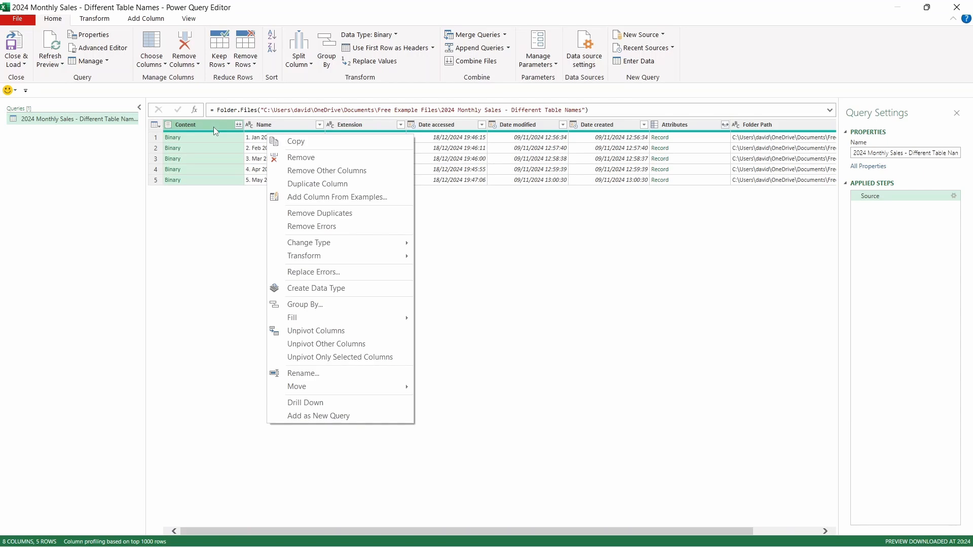
click(369, 171)
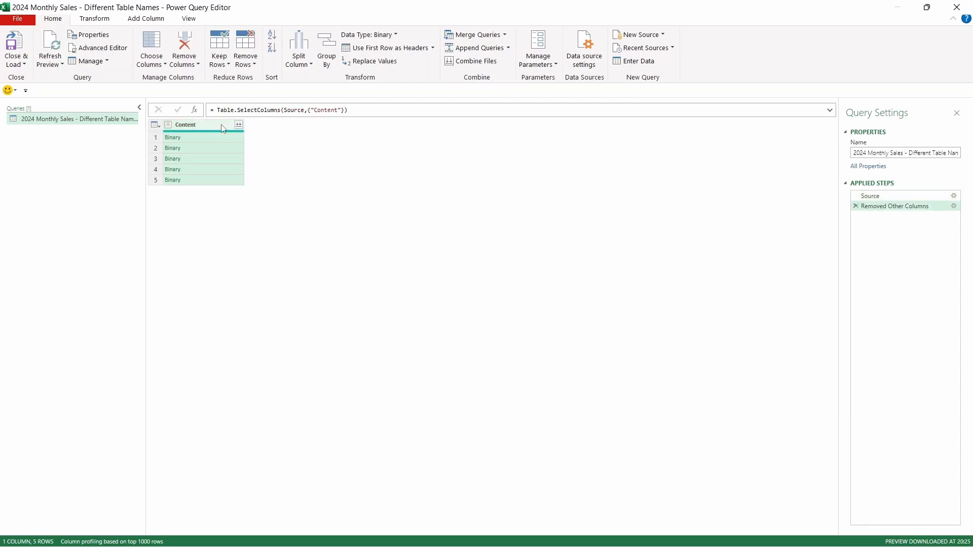
Step: Add a custom query step and insert Table.TransformColumns( in front of the #"Removed Other Columns" reference
click(195, 111)
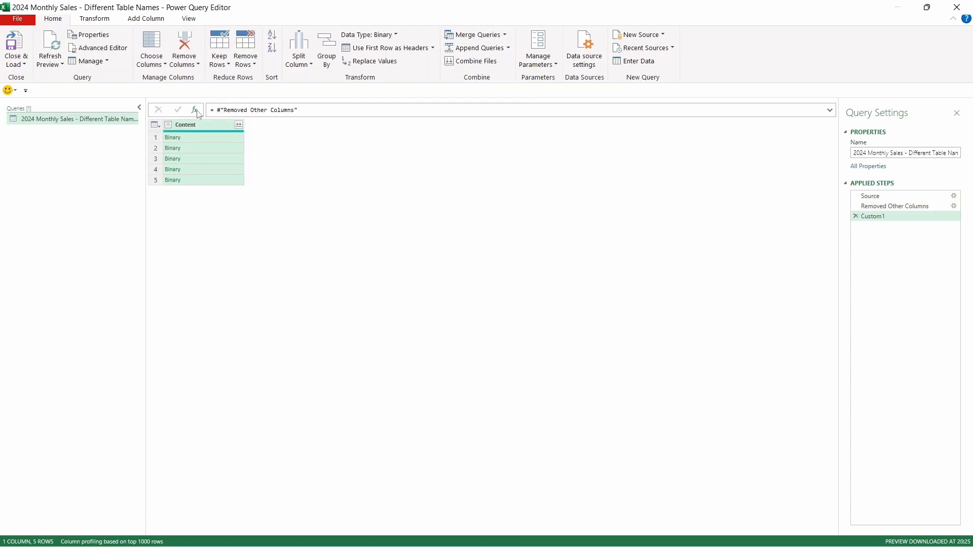
click(217, 110)
text(Tabl)
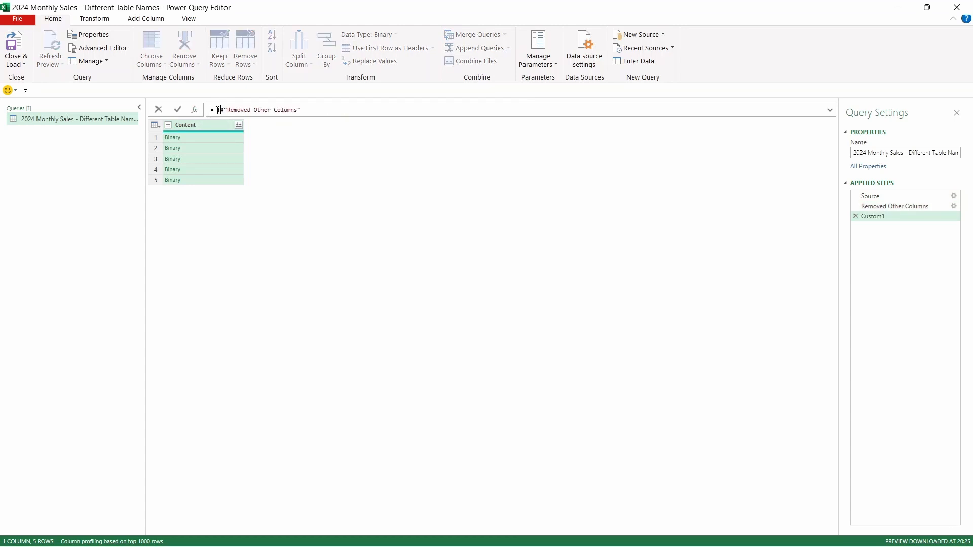
text(e.Trans)
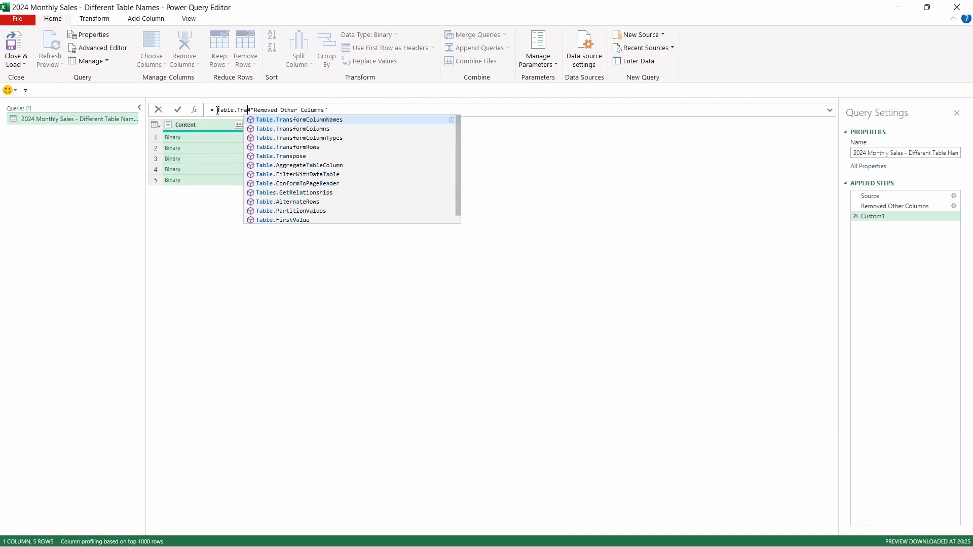
text(formColu)
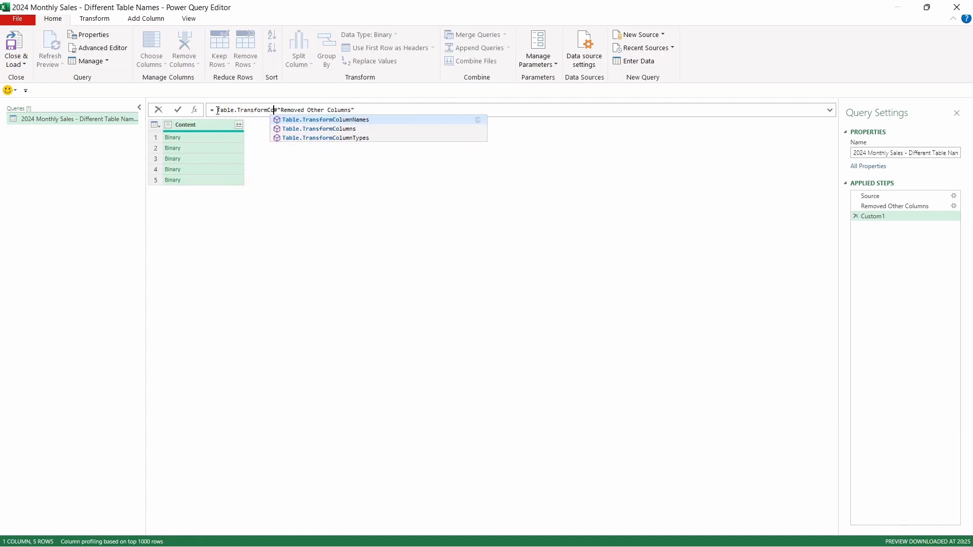
text(mns()
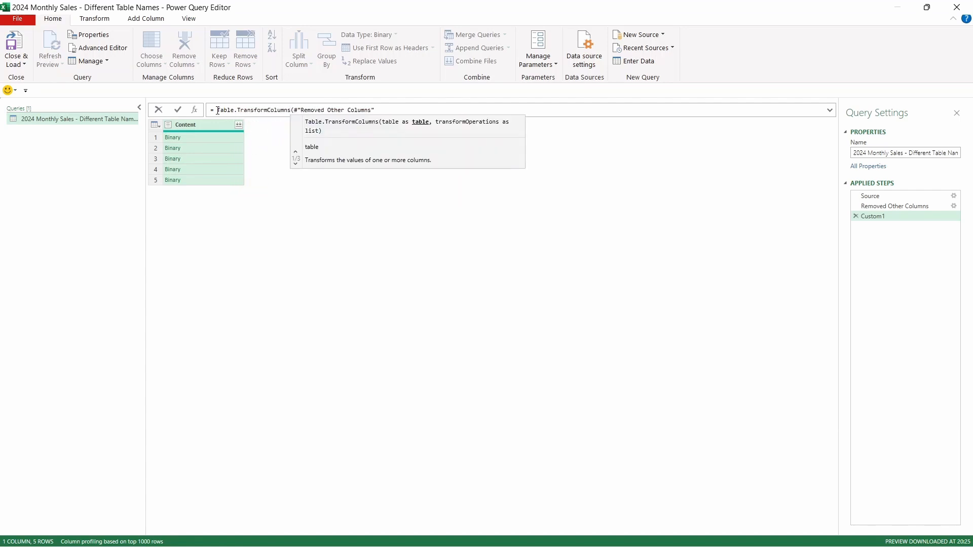
Step: After the #"Removed Other Columns" reference in the custom step's formula, start the transformation list with the column name "Content"
key(Right)
key(Right)
key(Right)
key(Right)
key(Right)
key(Right)
key(Right)
key(Right)
key(Right)
key(Right)
key(Right)
key(Right)
key(Right)
key(Right)
key(Right)
key(Right)
key(Right)
key(Right)
key(Right)
key(Right)
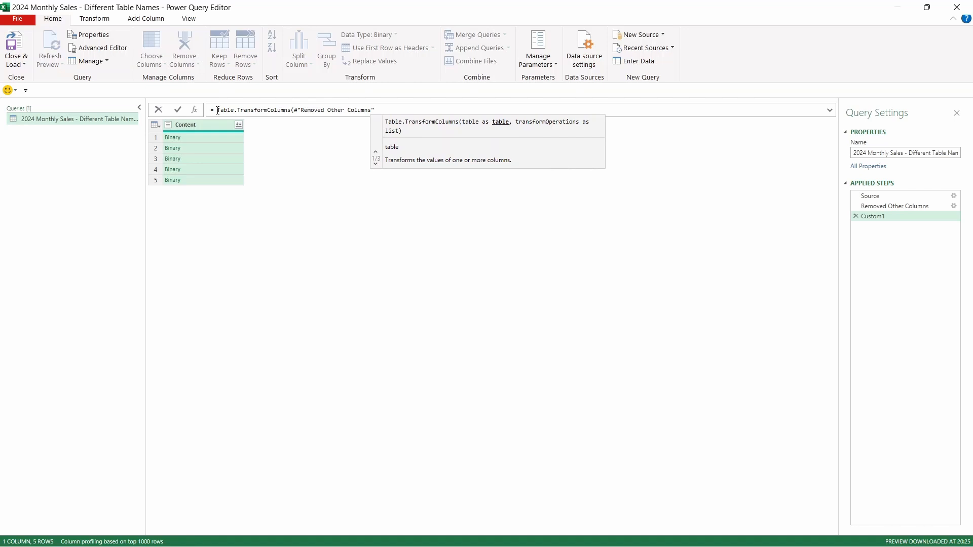
text(,)
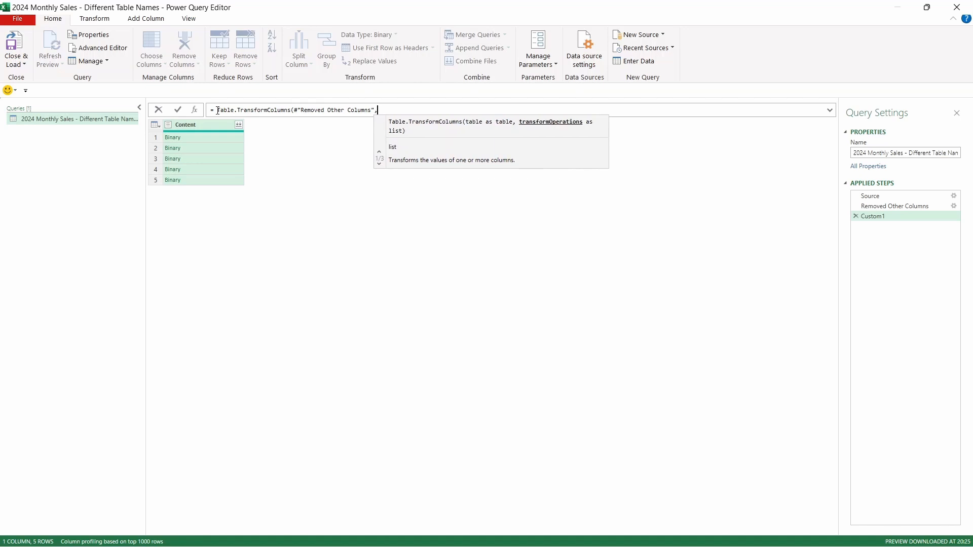
text( {)
text("Content)
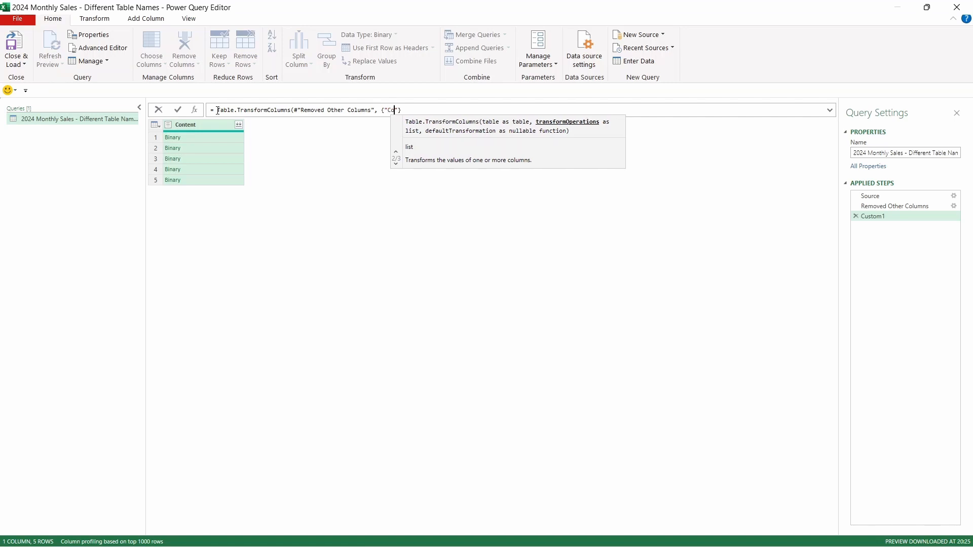
text(")
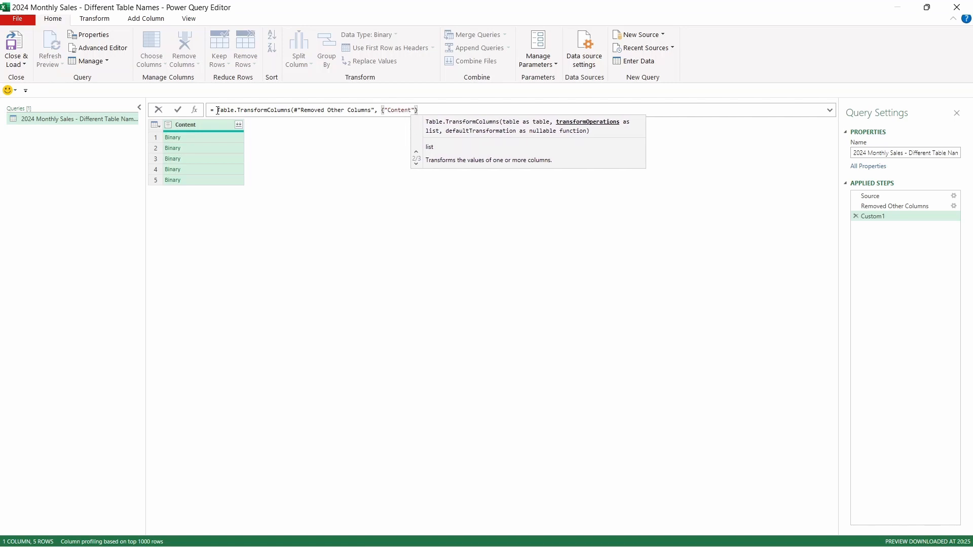
Step: Complete the Content transformation with each Excel.Workbook(_), close the brackets and apply the formula
text(, )
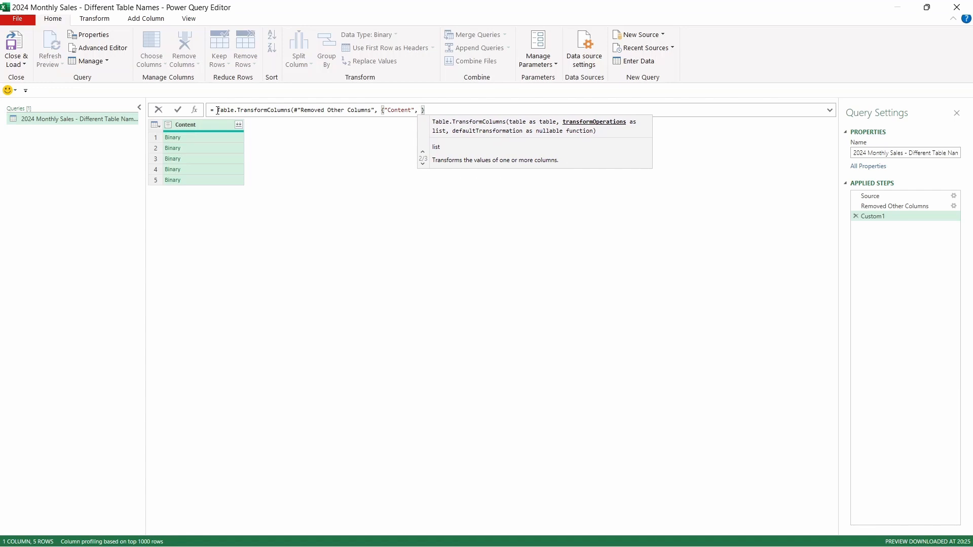
text(ea)
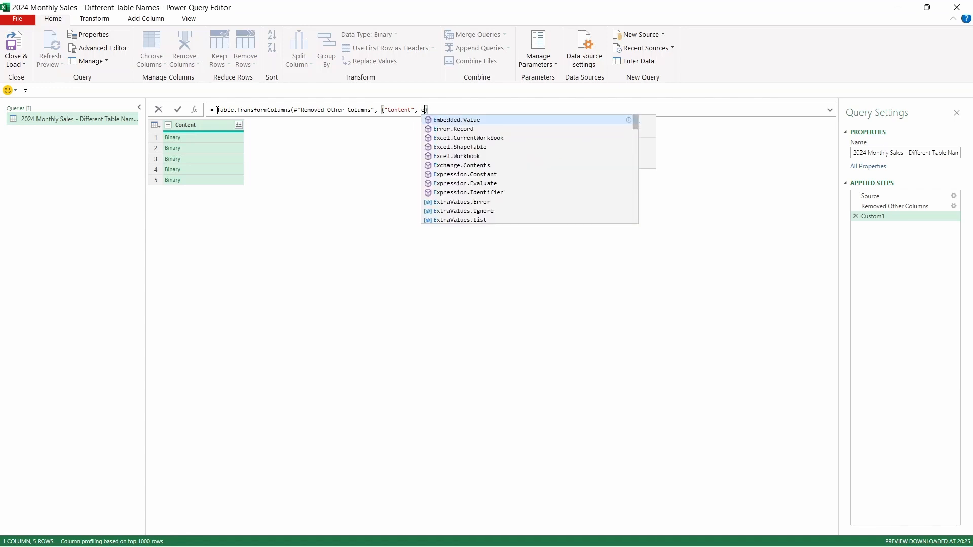
text(ch)
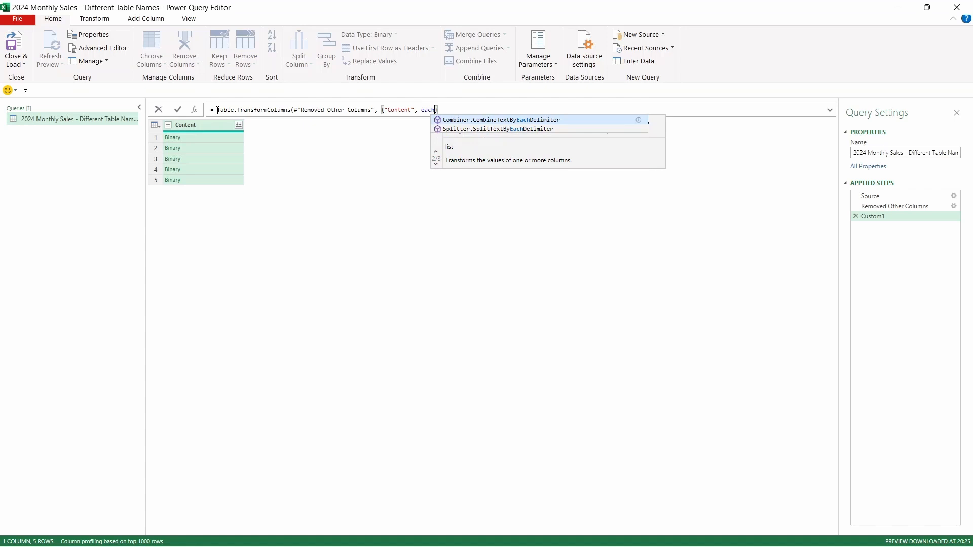
text( Excel.Workbook)
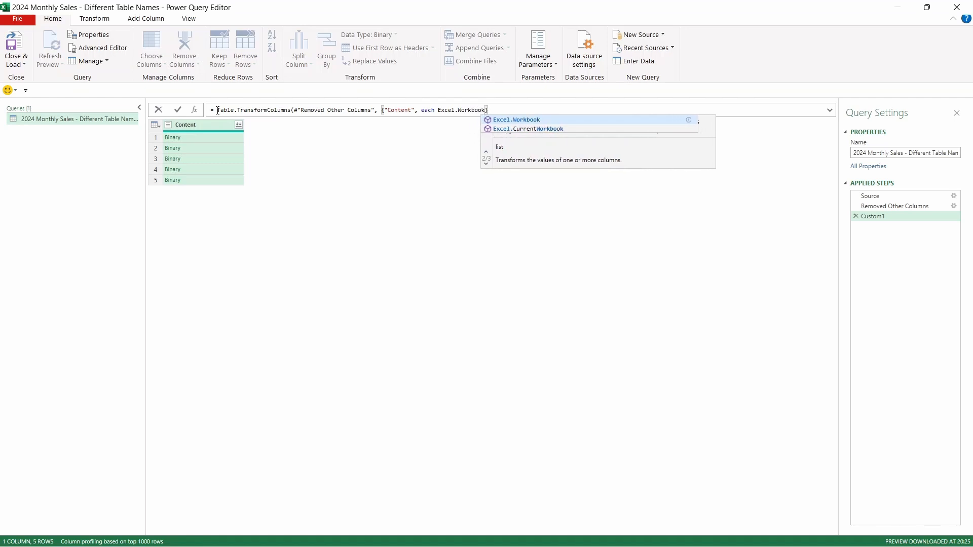
text((_)
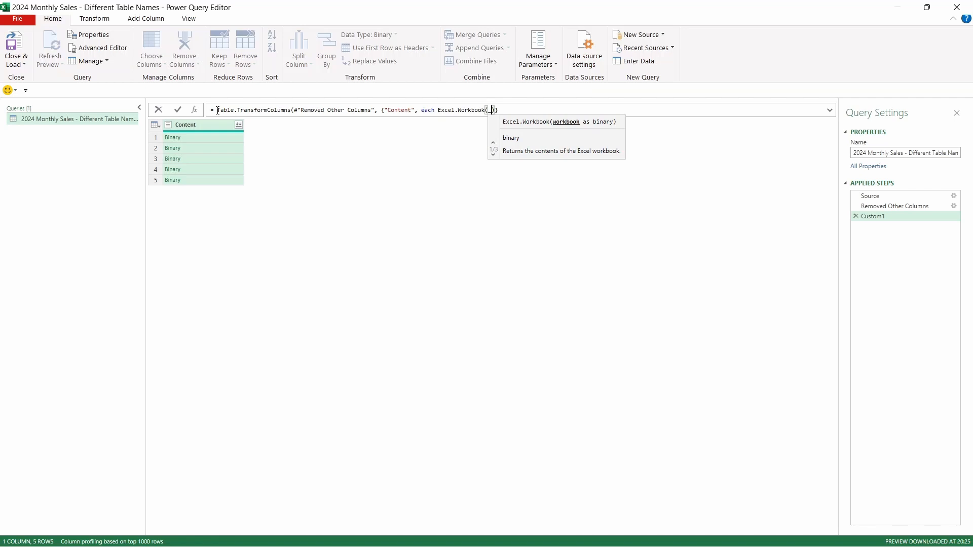
key(End)
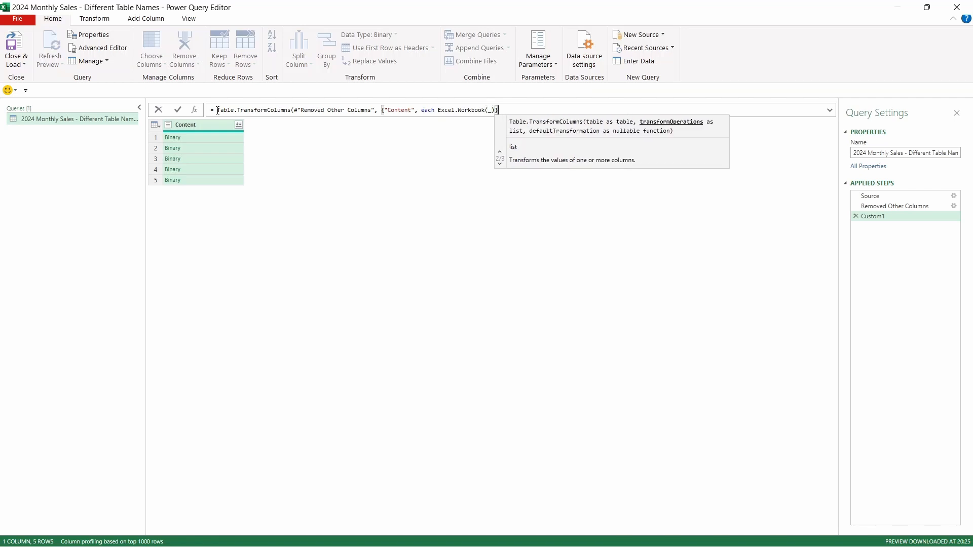
text())
key(Return)
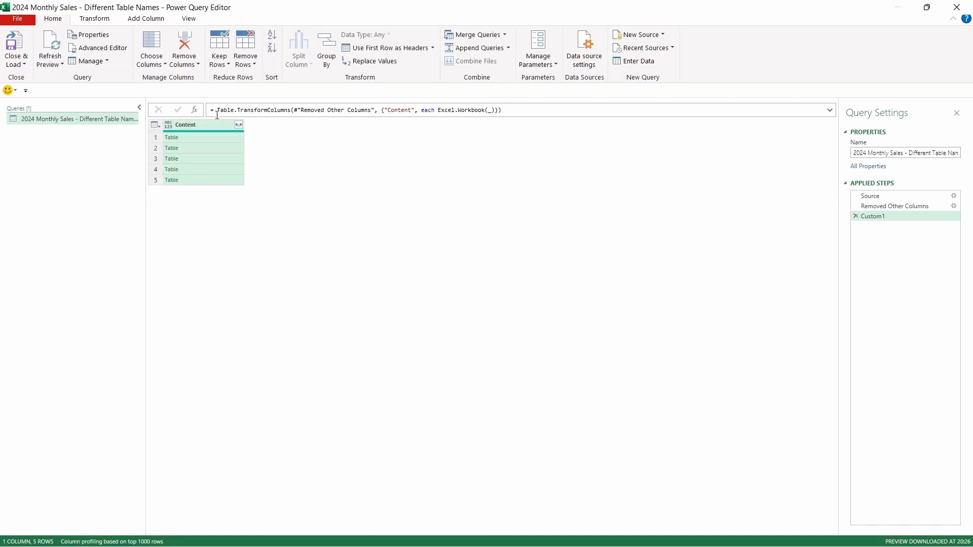
Step: Preview the first Content table, and expand the Content column to only Data and Kind without the original column name as prefix
click(204, 136)
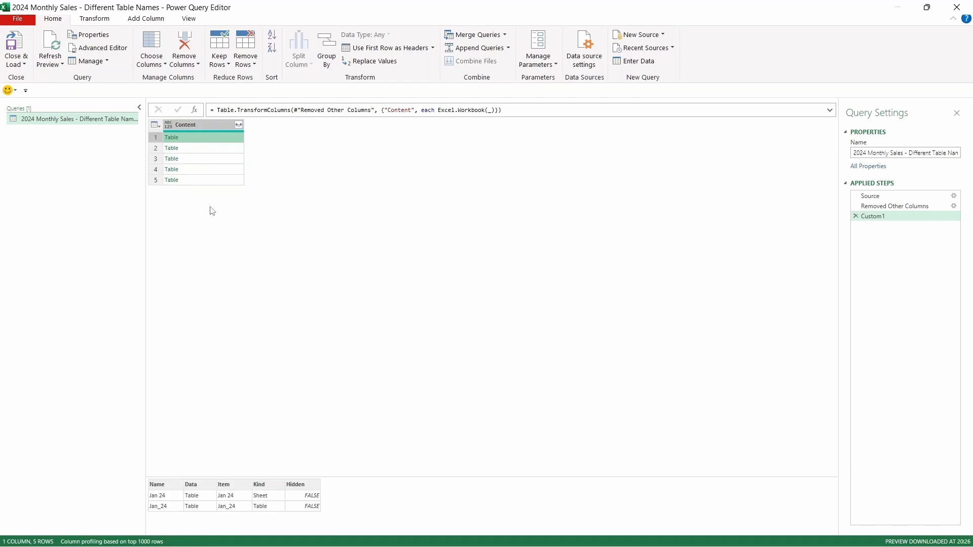
click(239, 126)
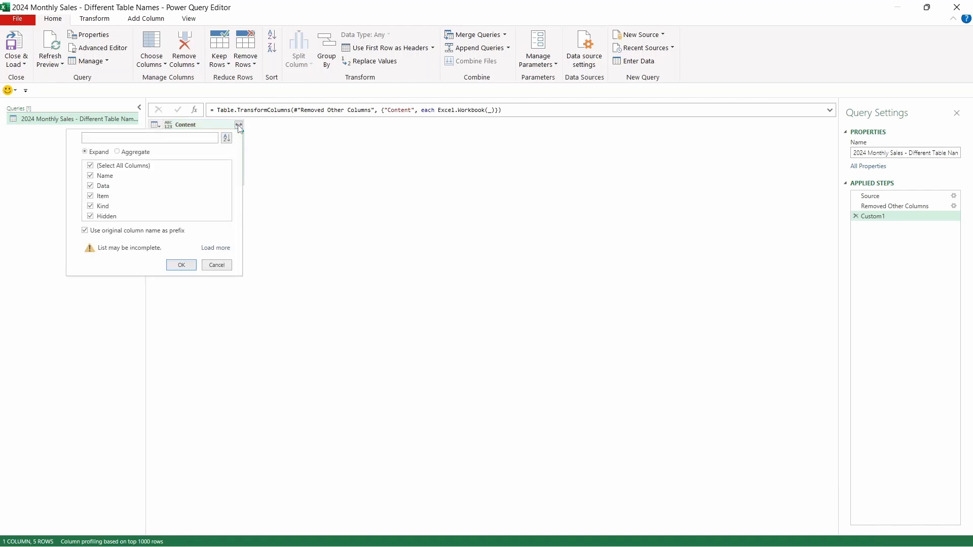
click(142, 171)
click(106, 206)
click(182, 268)
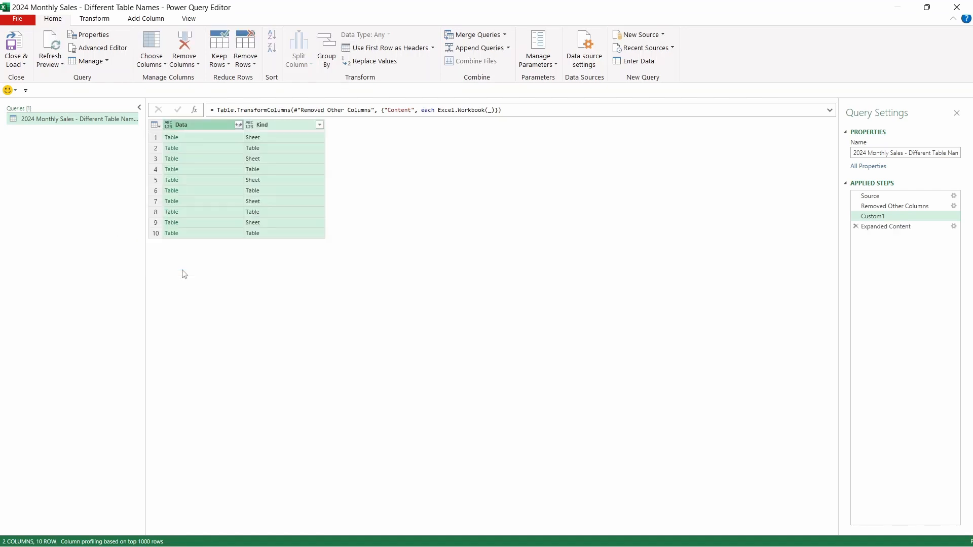
Step: Filter the Kind column to keep only Table rows, and delete the Kind column
click(319, 125)
click(196, 242)
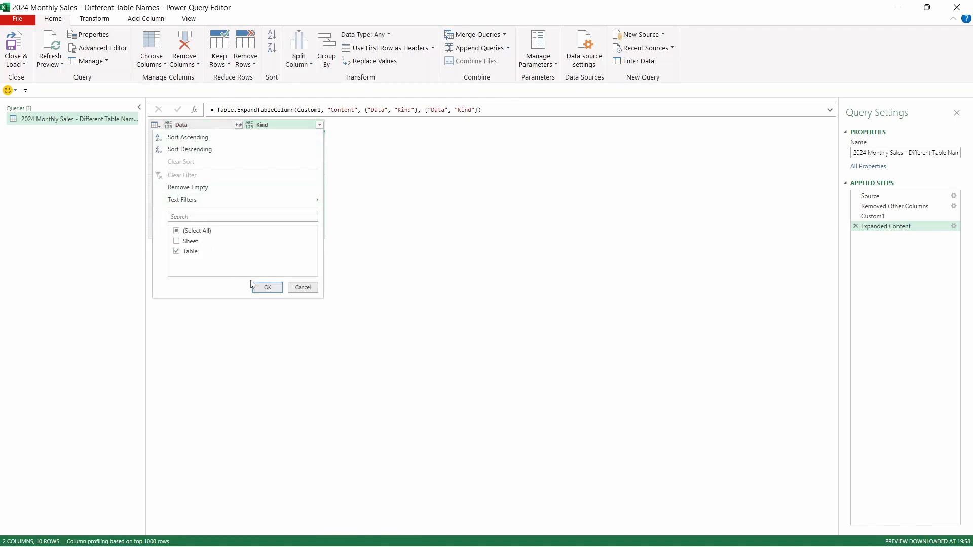
click(267, 287)
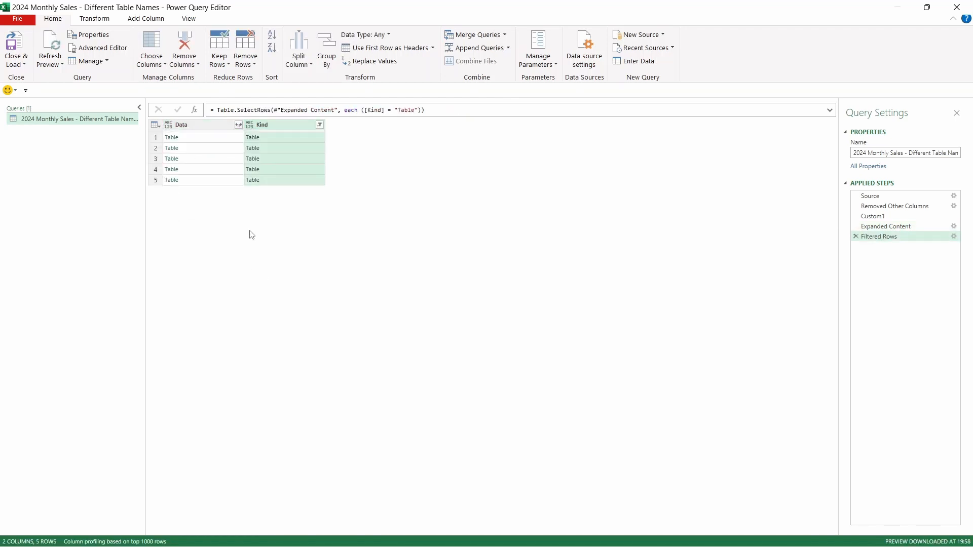
click(274, 125)
key(Delete)
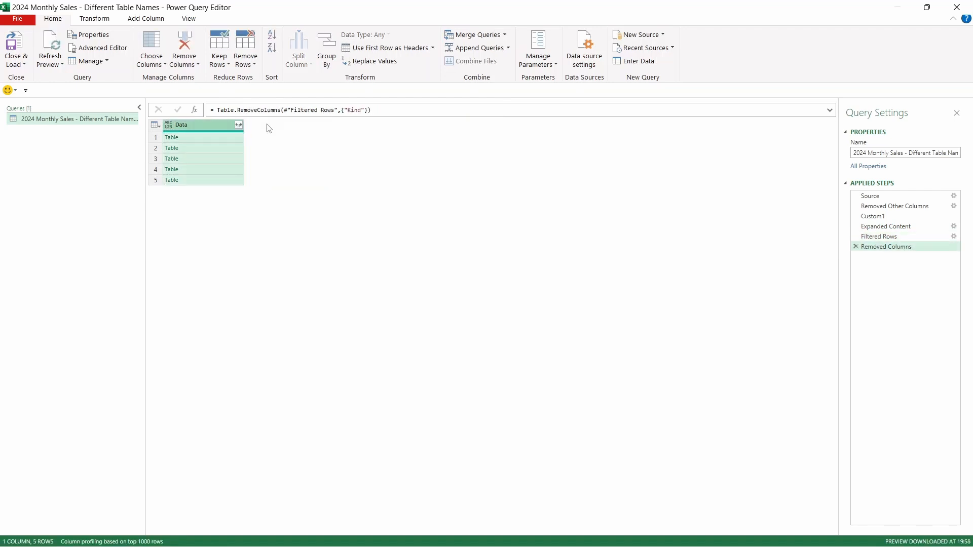
Step: Expand all columns of Data without a name prefix, and assign matching text, date and number data types
click(239, 125)
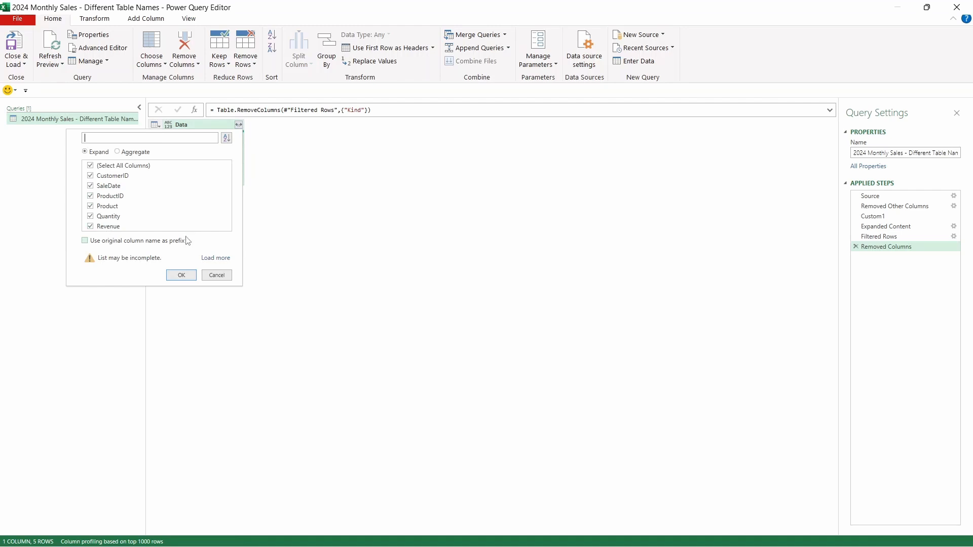
click(181, 275)
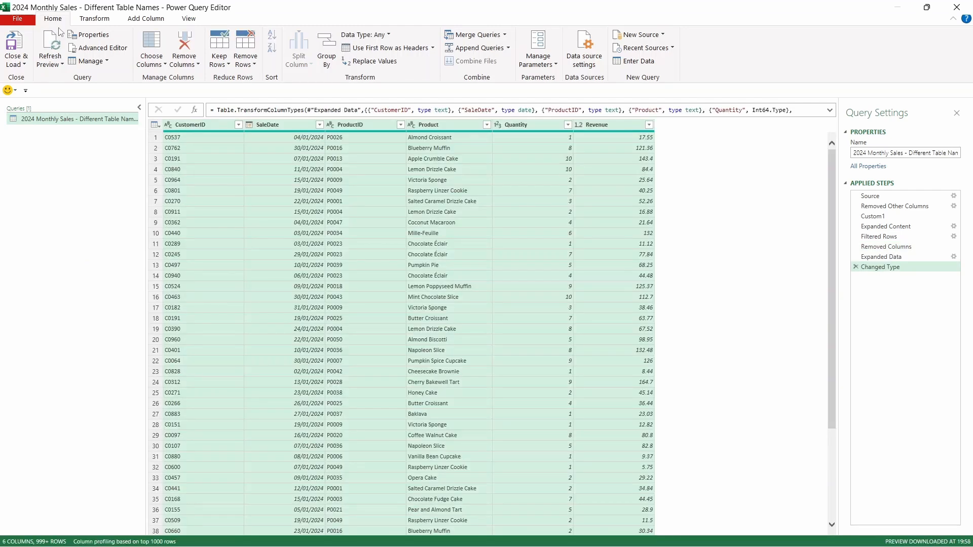
Step: Close the editor and load the query as a PivotTable report at cell A1 of the existing worksheet Sheet1
click(24, 65)
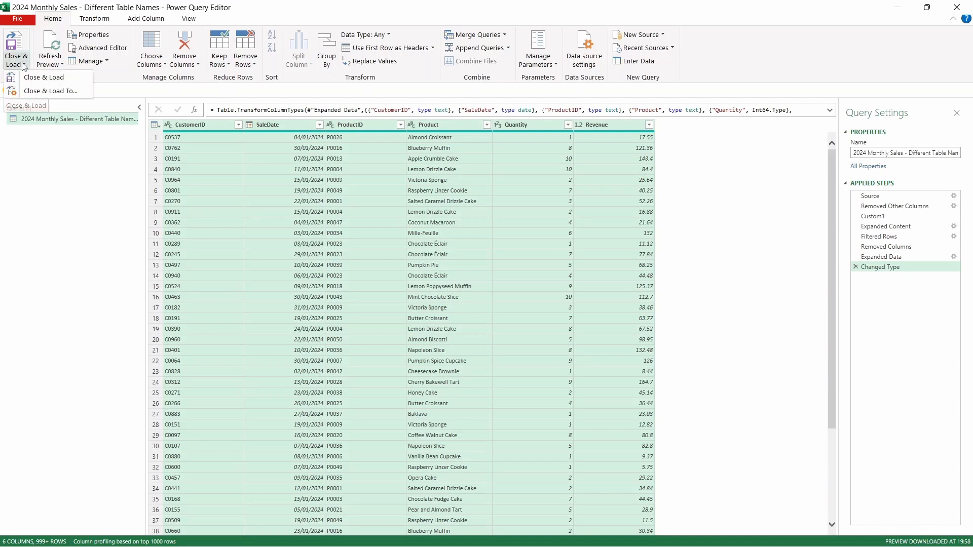
click(66, 91)
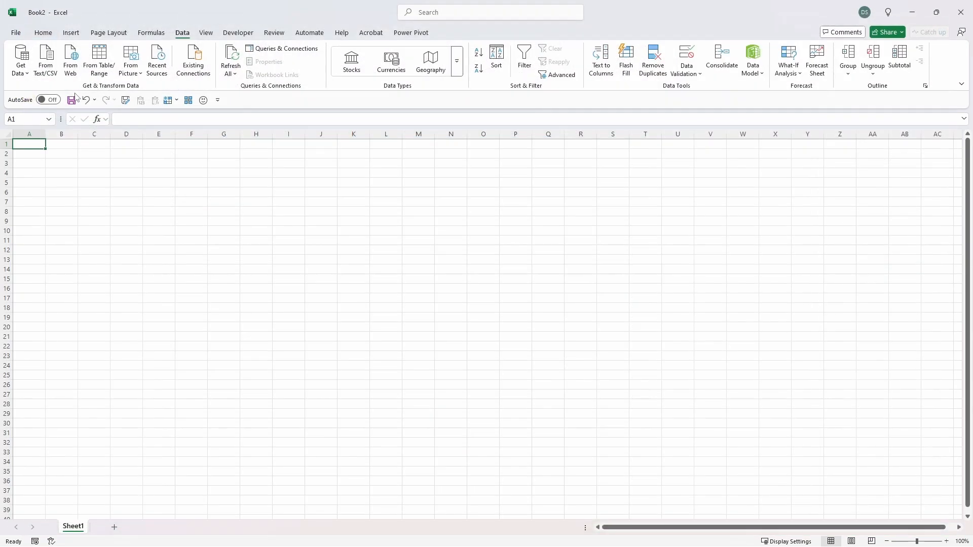
click(214, 146)
click(199, 184)
click(259, 236)
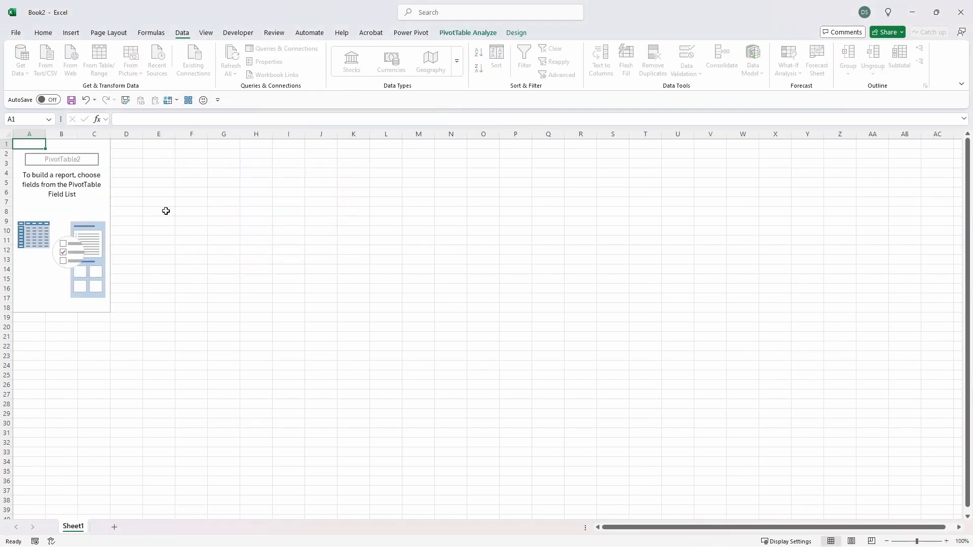
Step: Add SaleDate to the PivotTable's rows and Revenue to its values, and format the Sum of Revenue column as Accounting in pounds
drag(30, 252, 120, 367)
drag(32, 262, 131, 448)
click(270, 141)
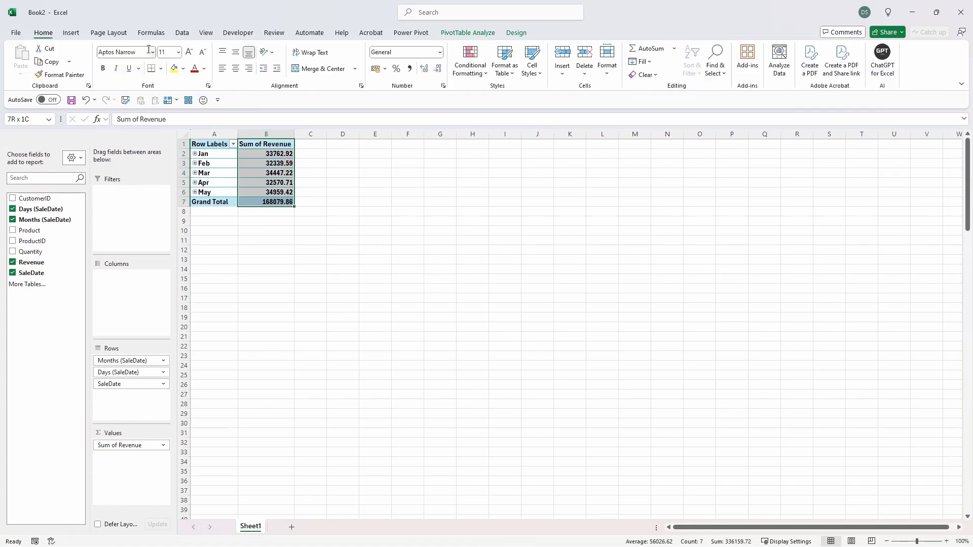
Step: Refresh the new revenue PivotTable from the folder of files with different table names
click(272, 192)
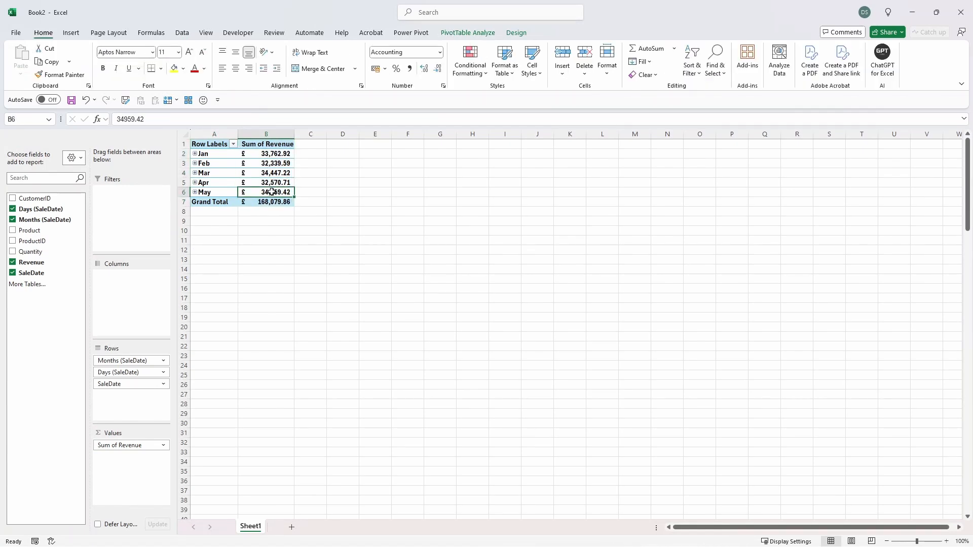
right_click(272, 192)
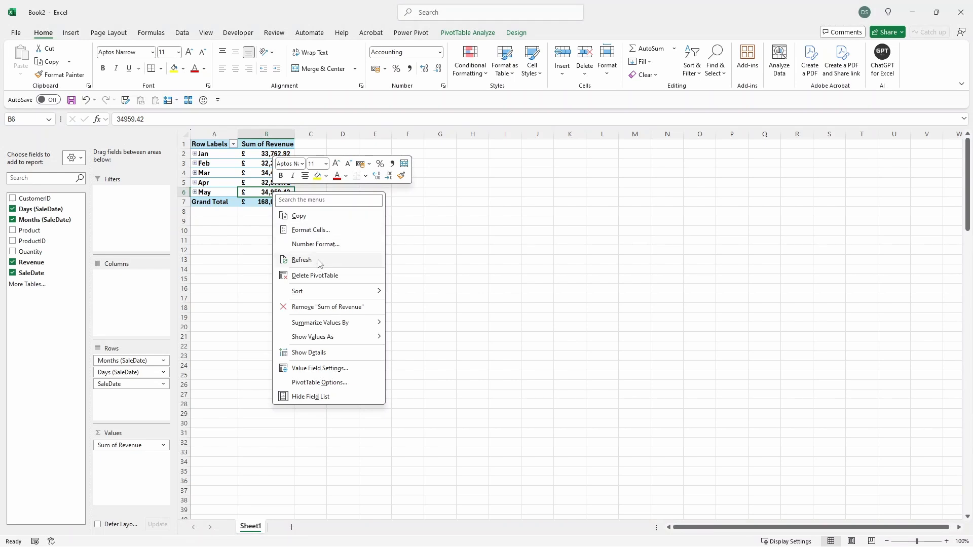
click(302, 260)
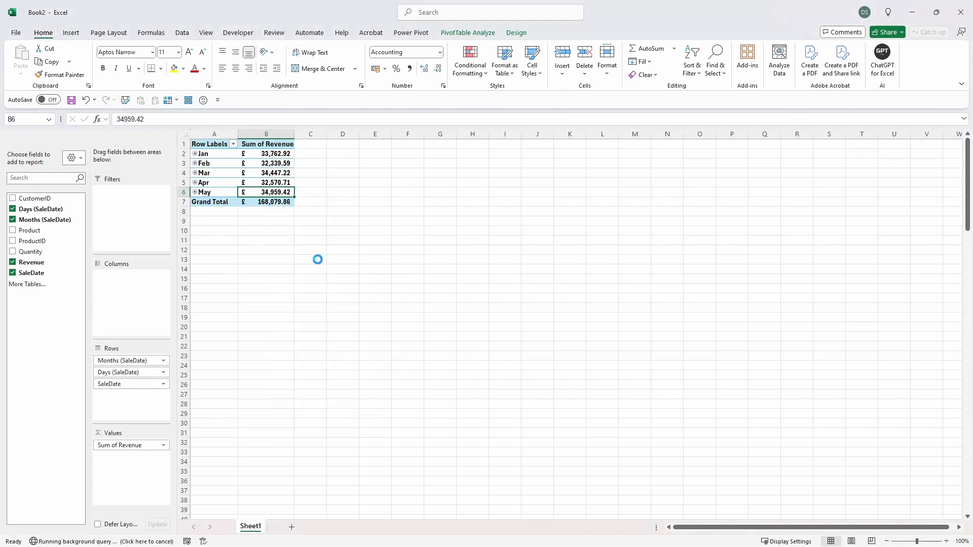